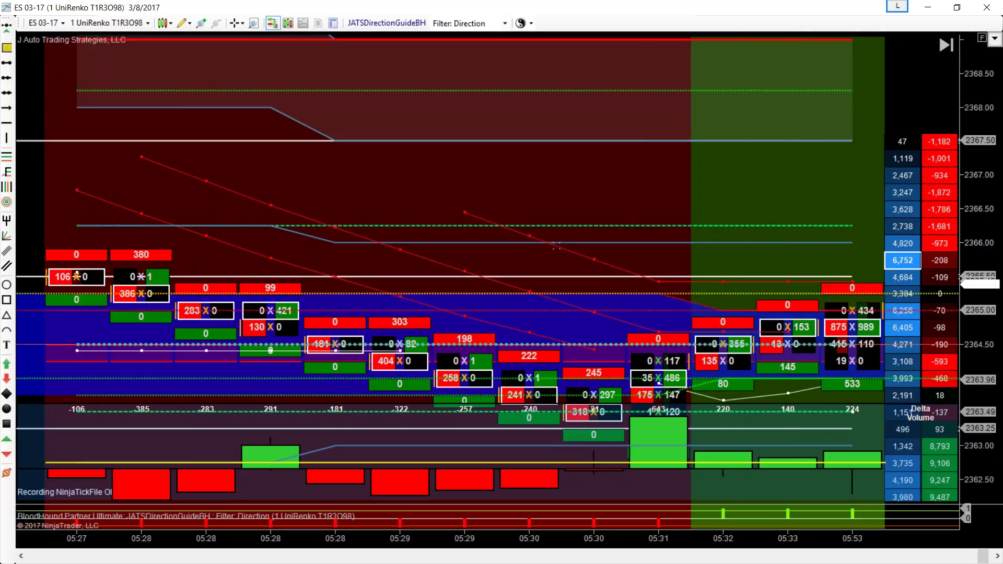
- Pan the ES 03-17 UniRenko chart back through earlier bars using the horizontal scrollbar
{"action": "left_click", "coordinate": [585, 256]}
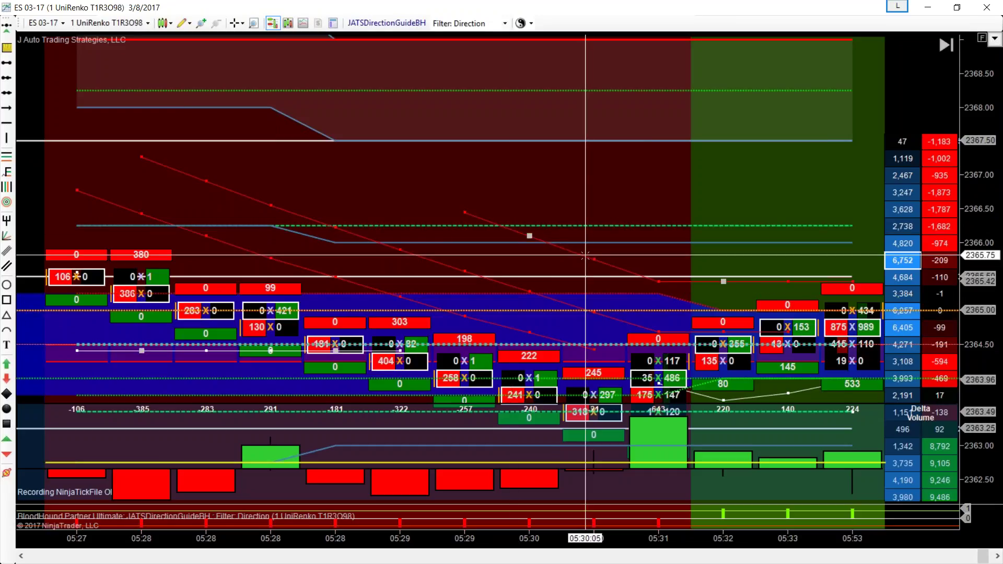
{"action": "key", "text": "Escape"}
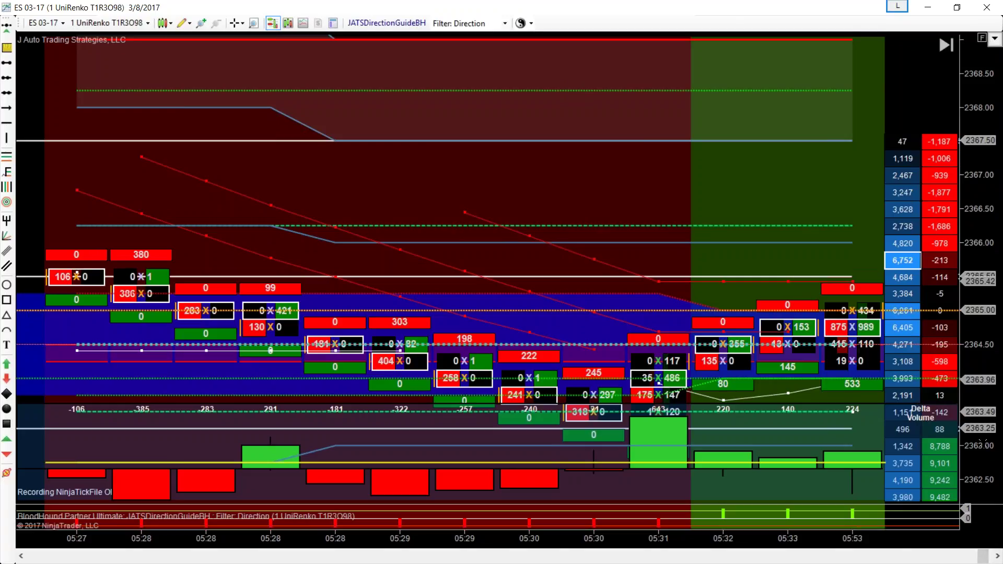
{"action": "left_click_drag", "start_coordinate": [640, 306], "coordinate": [580, 287]}
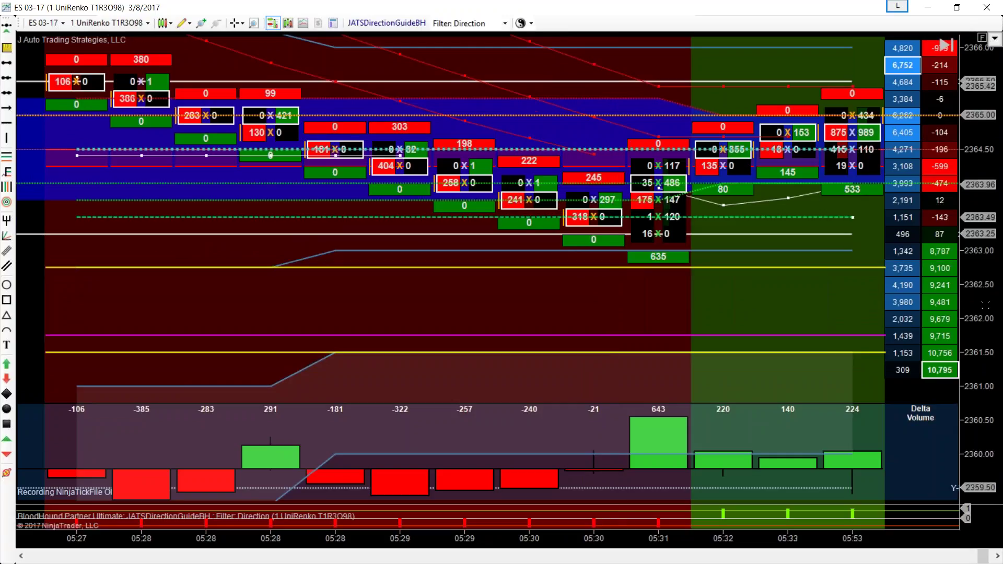
{"action": "scroll", "coordinate": [985, 306], "scroll_direction": "up", "scroll_amount": 4}
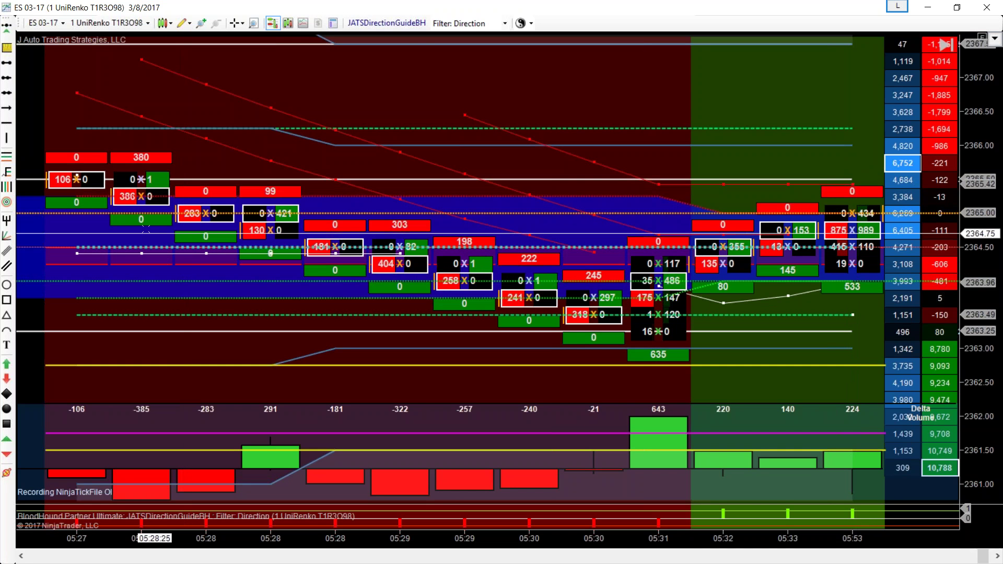
{"action": "left_click_drag", "start_coordinate": [980, 558], "coordinate": [966, 560]}
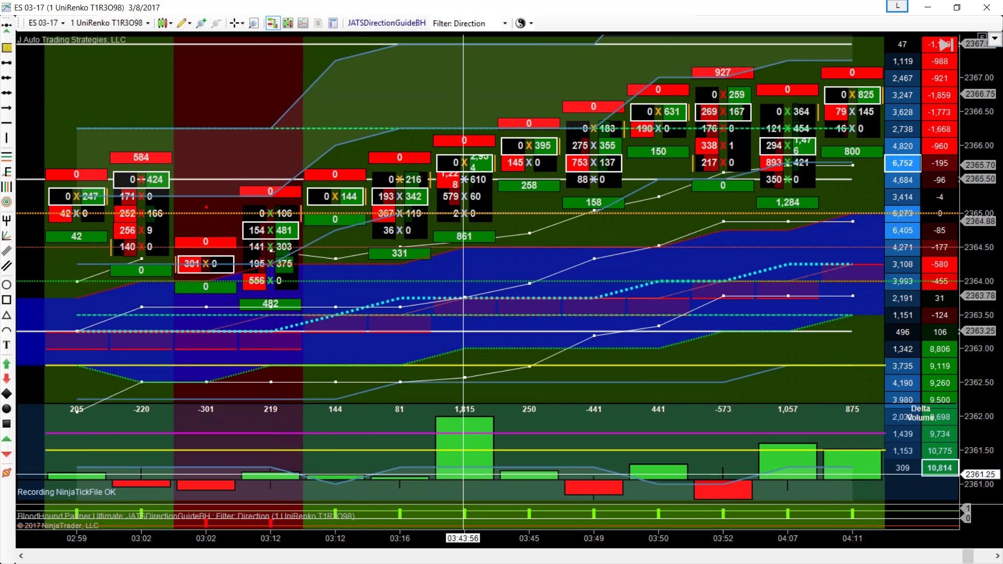
{"action": "left_click_drag", "start_coordinate": [968, 558], "coordinate": [957, 559]}
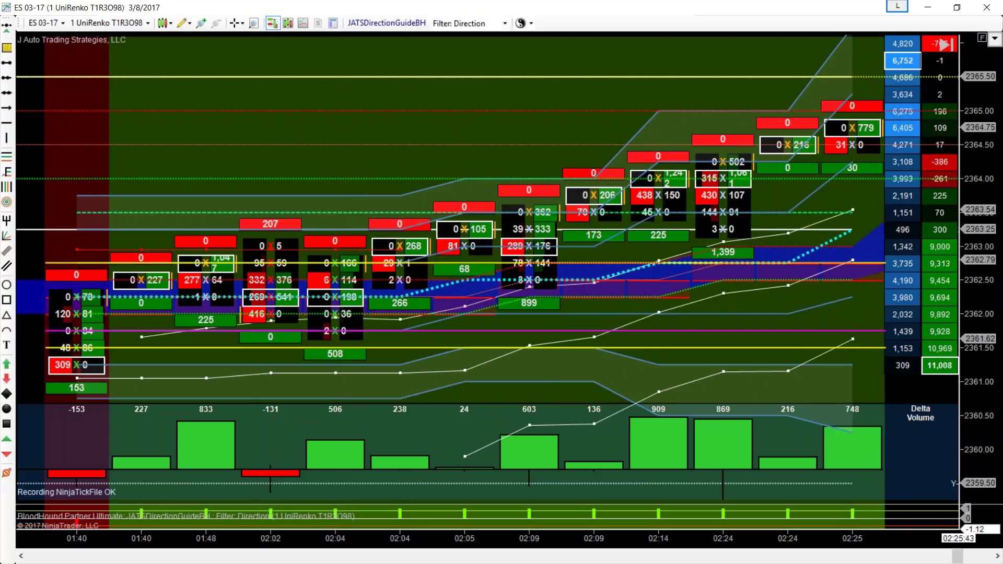
{"action": "left_click_drag", "start_coordinate": [954, 559], "coordinate": [943, 558]}
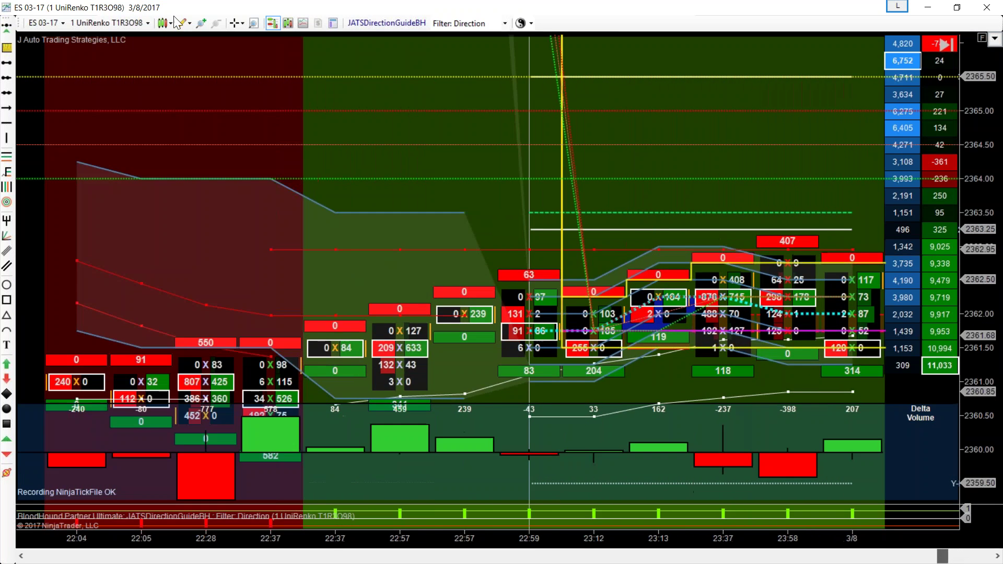
- In the Data Series settings, try Tick Trend values 2 and 3 with Tick Reversal 5
{"action": "left_click", "coordinate": [118, 28]}
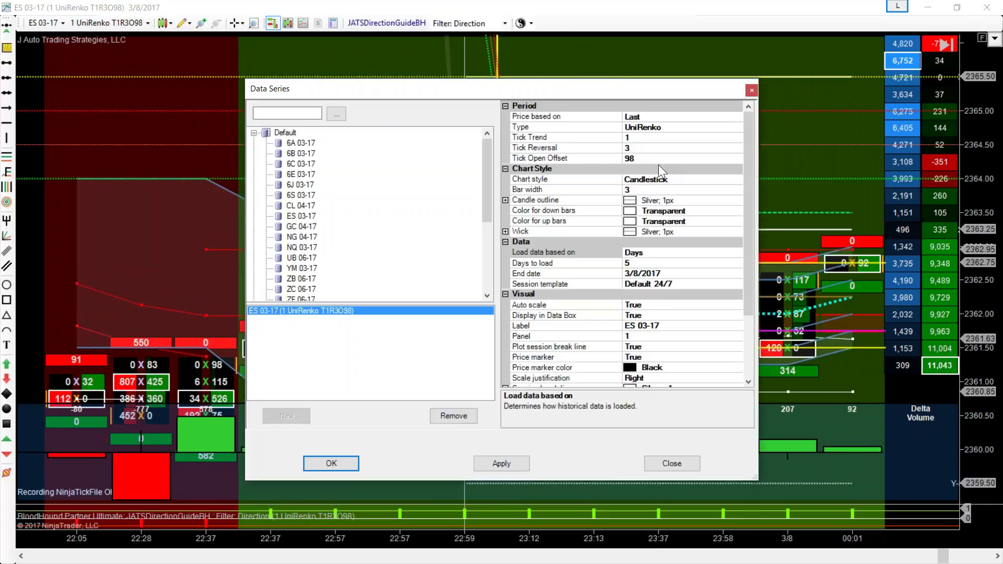
{"action": "left_click", "coordinate": [661, 137]}
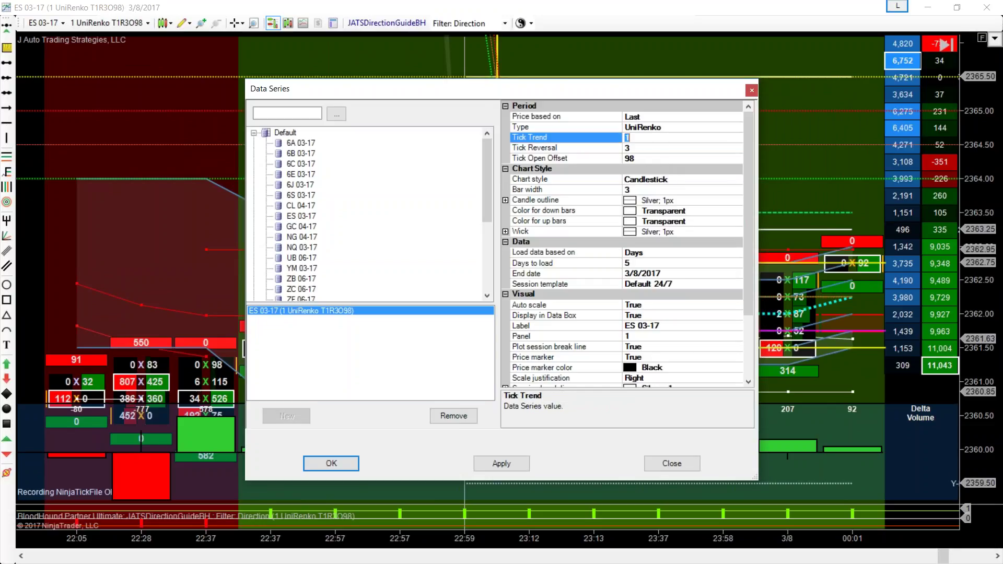
{"action": "type", "text": "2"}
{"action": "left_click", "coordinate": [651, 148]}
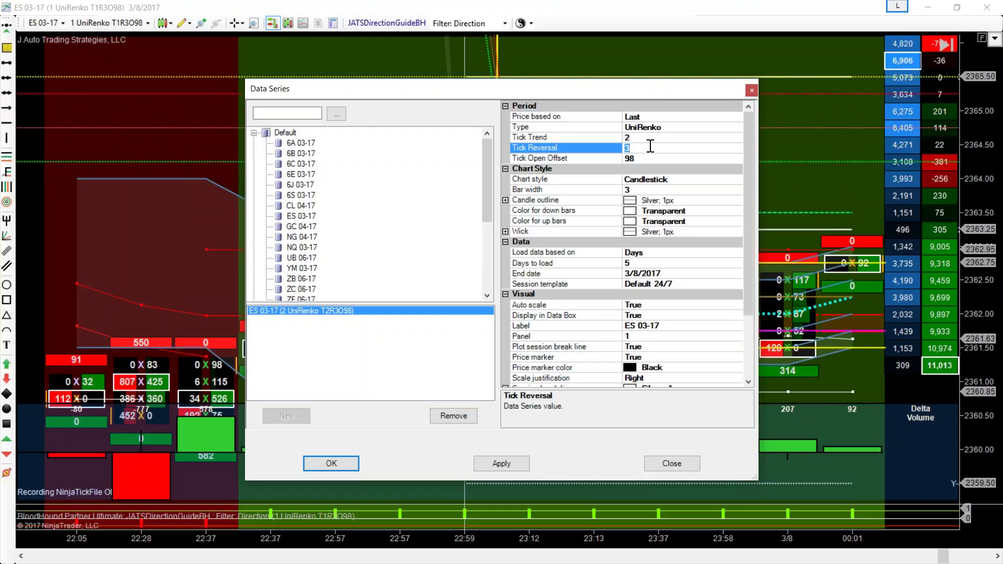
{"action": "key", "text": "Up"}
{"action": "type", "text": "3"}
{"action": "key", "text": "Down"}
{"action": "type", "text": "5"}
{"action": "key", "text": "Up"}
{"action": "key", "text": "Up"}
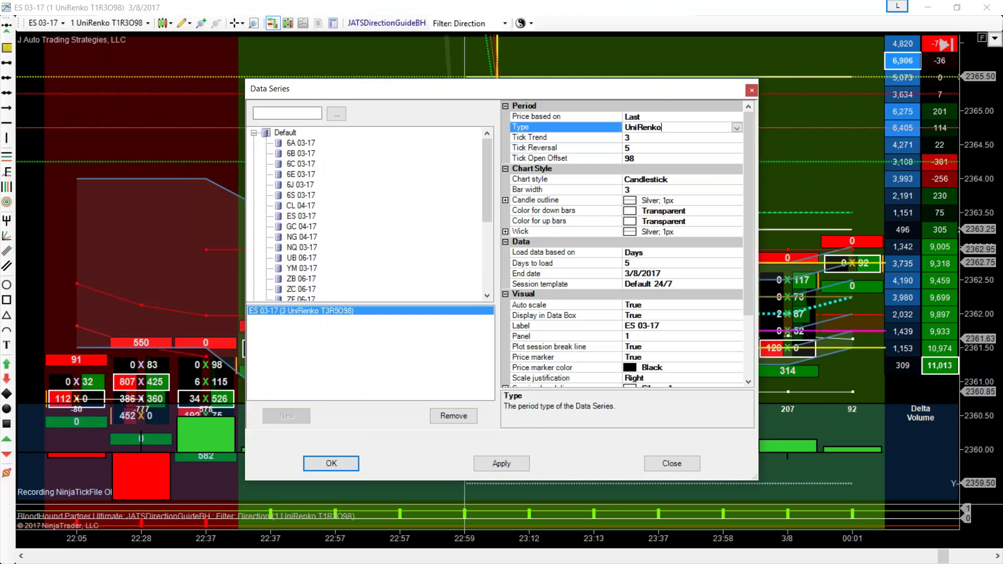
- Switch the bar type to Range with a Range Value of 6
{"action": "left_click", "coordinate": [737, 127]}
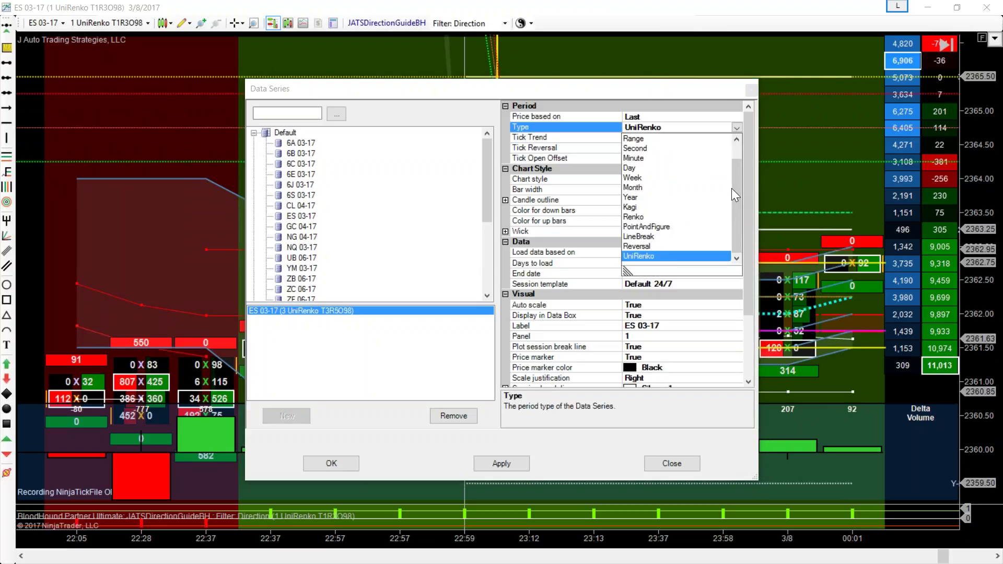
{"action": "left_click", "coordinate": [628, 140]}
{"action": "left_click", "coordinate": [647, 137]}
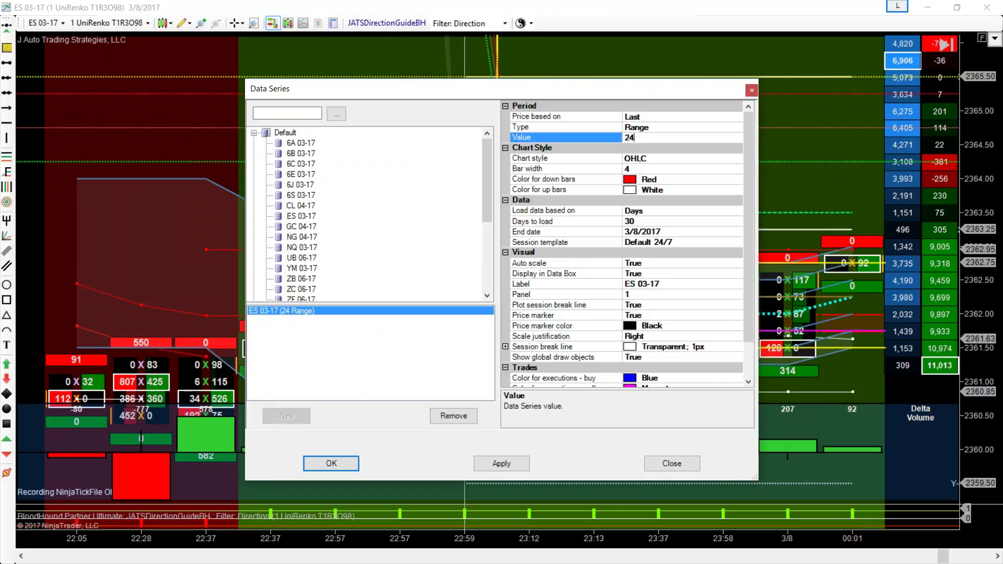
{"action": "type", "text": "6"}
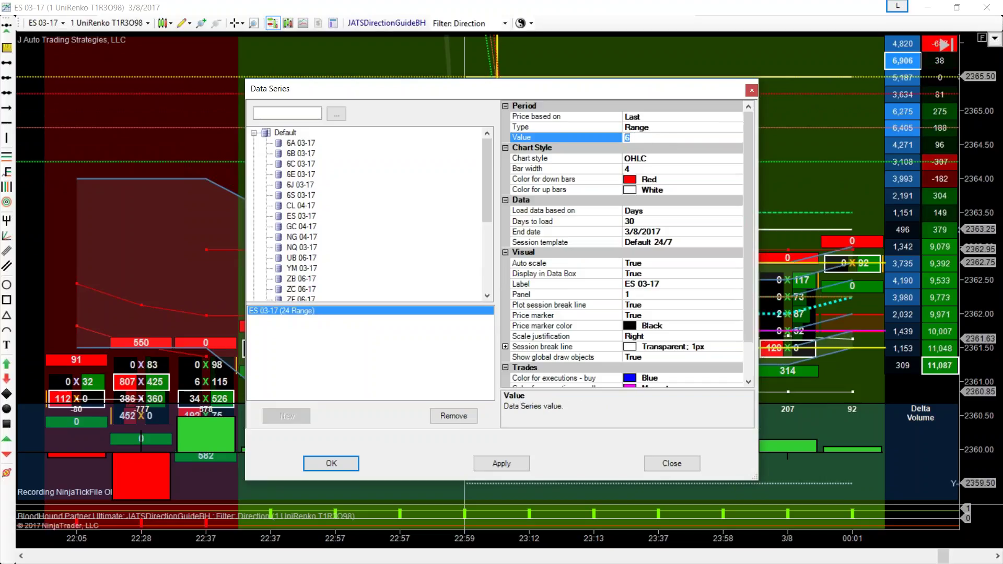
{"action": "key", "text": "Return"}
- Change the bar type back to UniRenko with Tick Trend 1 and Tick Reversal 5
{"action": "left_click", "coordinate": [549, 127]}
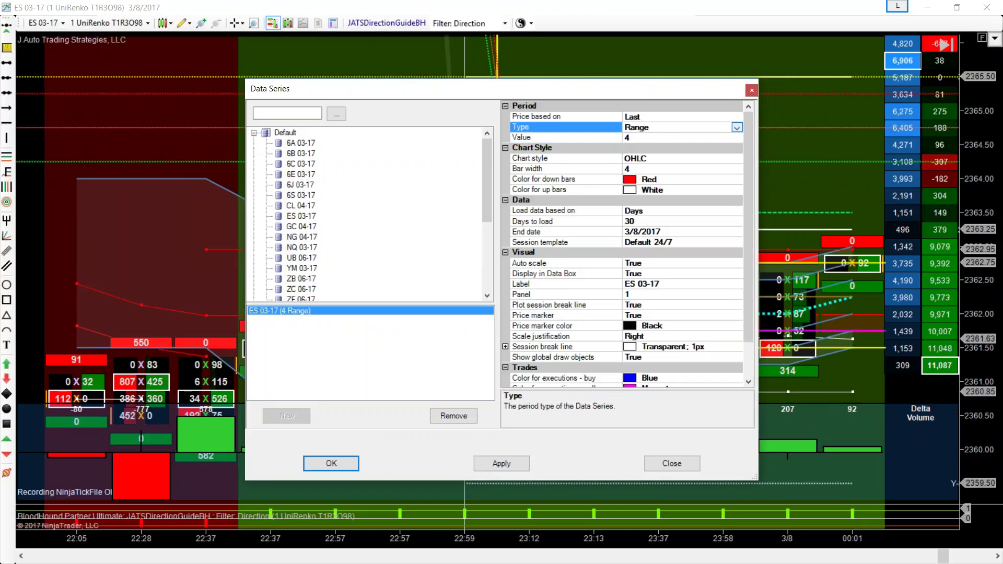
{"action": "left_click", "coordinate": [737, 128]}
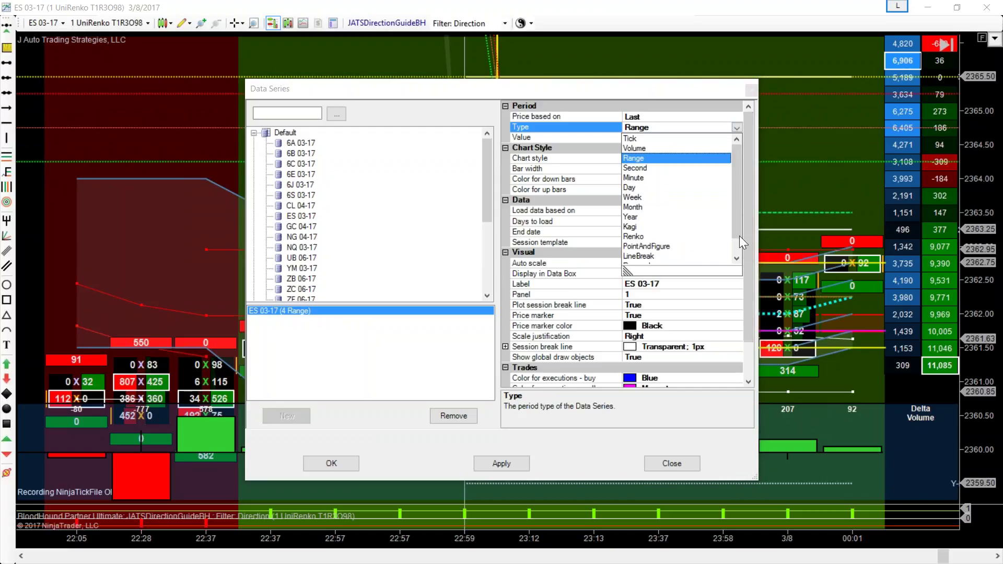
{"action": "scroll", "coordinate": [739, 237], "scroll_direction": "down", "scroll_amount": 2}
{"action": "left_click", "coordinate": [661, 256]}
{"action": "left_click", "coordinate": [638, 137]}
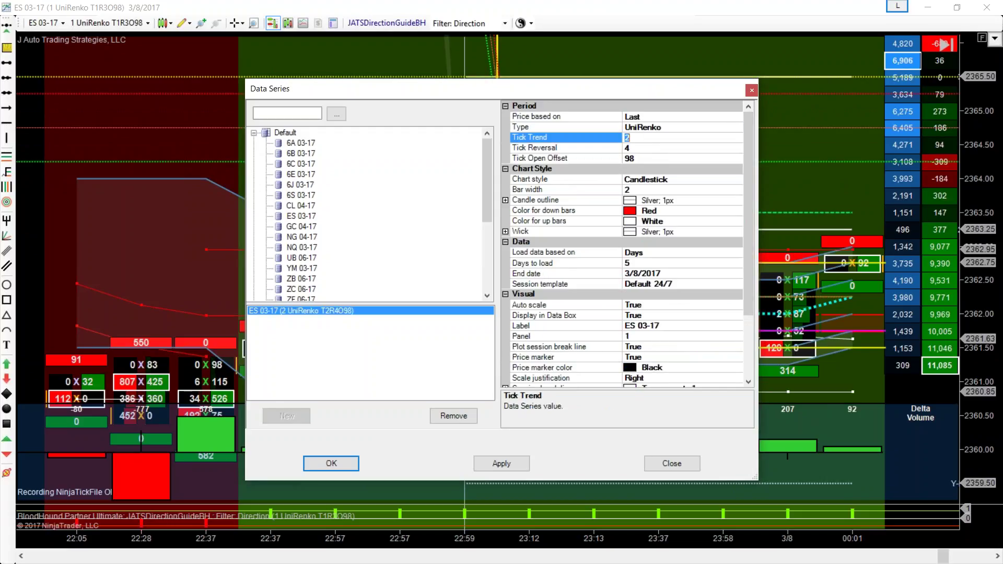
{"action": "type", "text": "1"}
{"action": "key", "text": "Tab"}
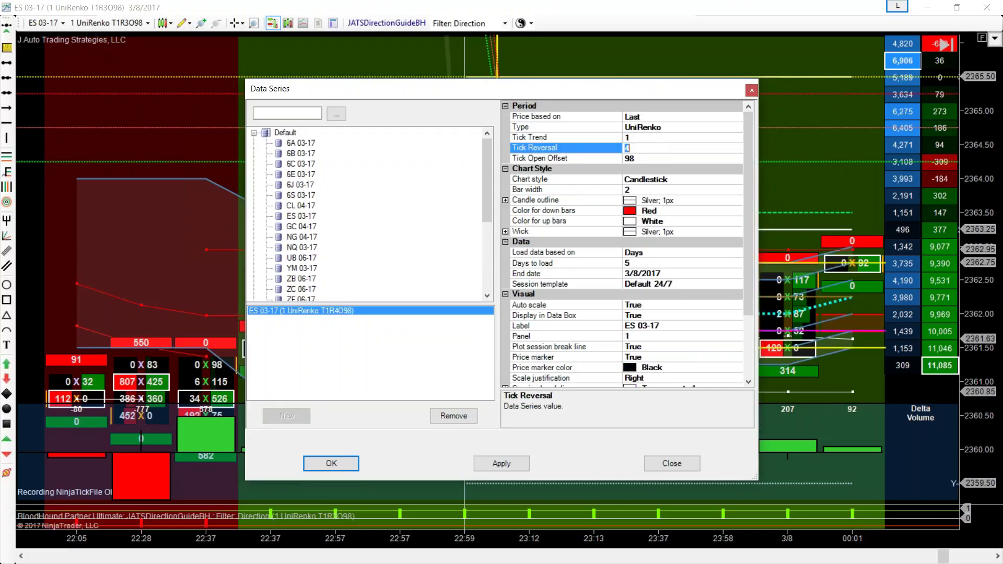
{"action": "type", "text": "5"}
- Apply the UniRenko T1R5O98 series and scroll the chart back through earlier bars
{"action": "left_click", "coordinate": [319, 468]}
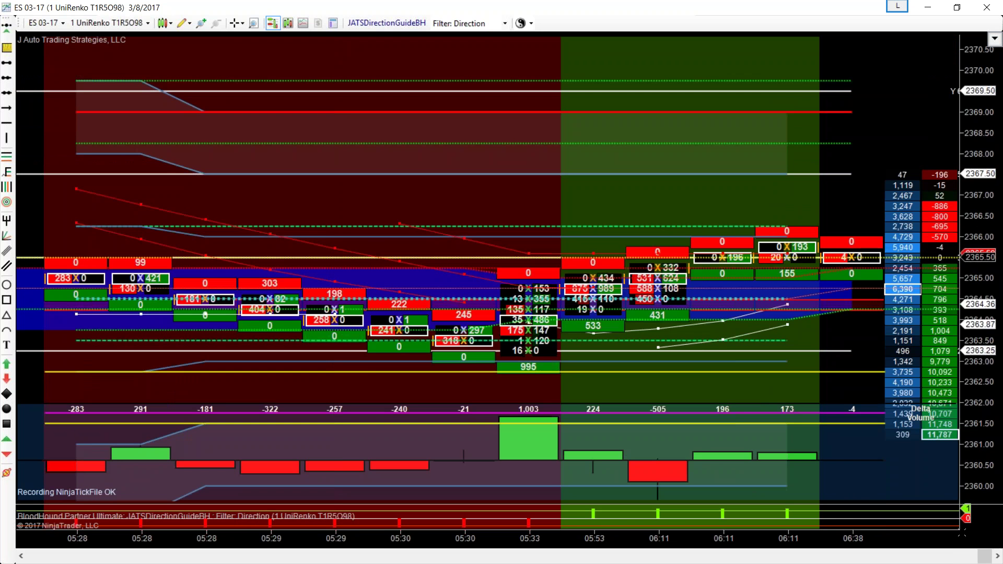
{"action": "scroll", "coordinate": [986, 559], "scroll_direction": "up", "scroll_amount": 3}
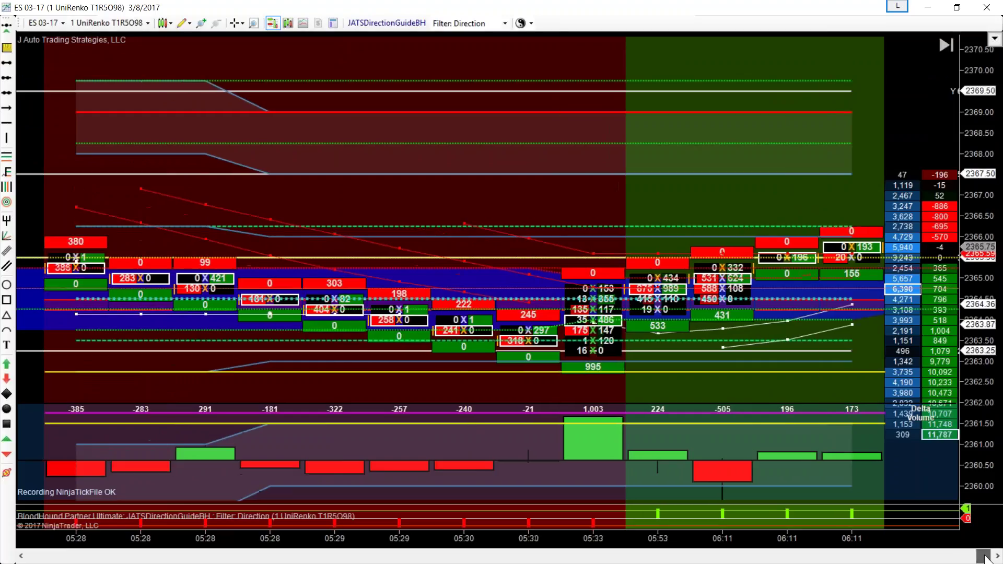
{"action": "left_click_drag", "start_coordinate": [986, 559], "coordinate": [791, 561]}
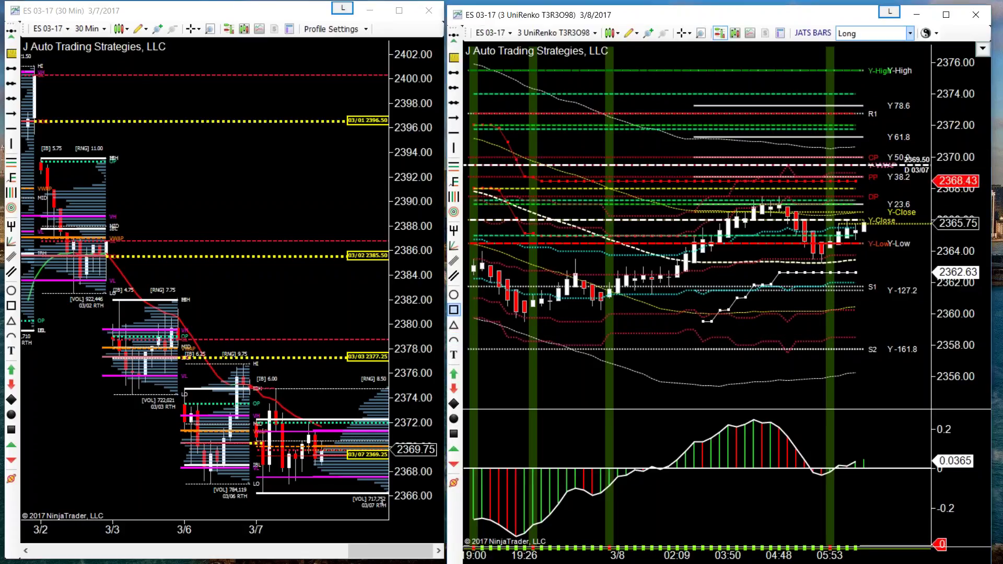
- Draw a rectangle on the UniRenko chart from about 2369.25 down to 2361.00
{"action": "left_click", "coordinate": [453, 309]}
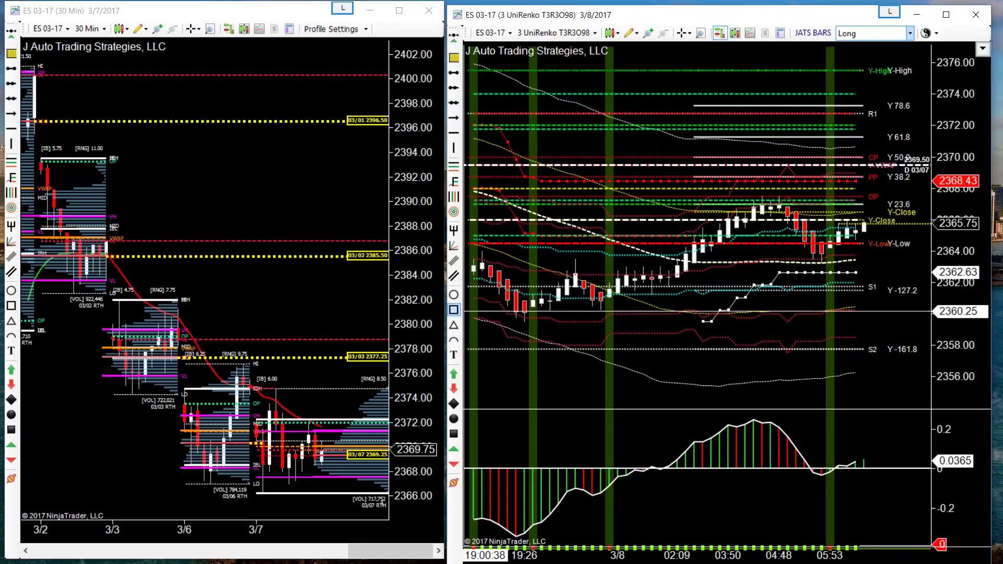
{"action": "left_click", "coordinate": [873, 160]}
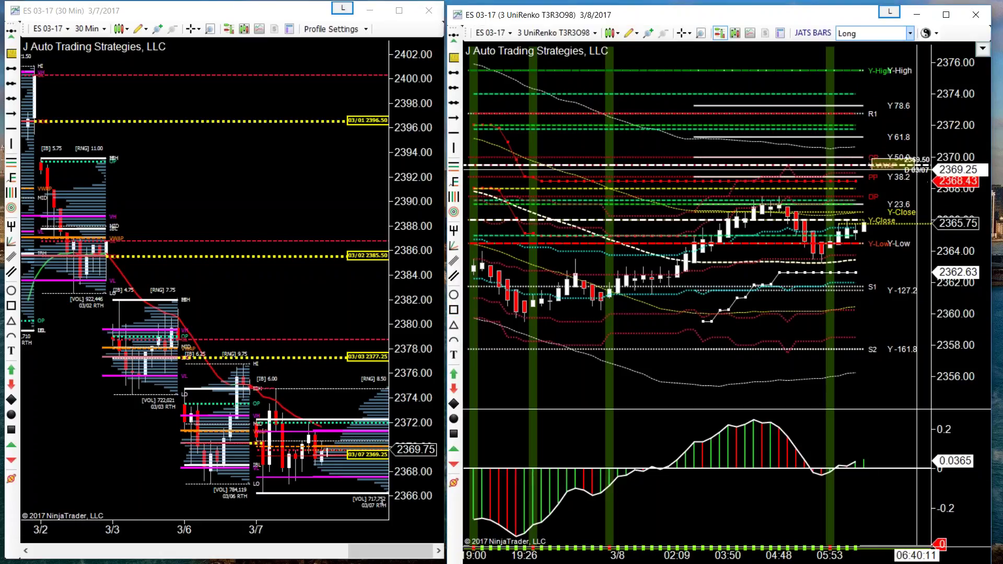
{"action": "left_click", "coordinate": [917, 170]}
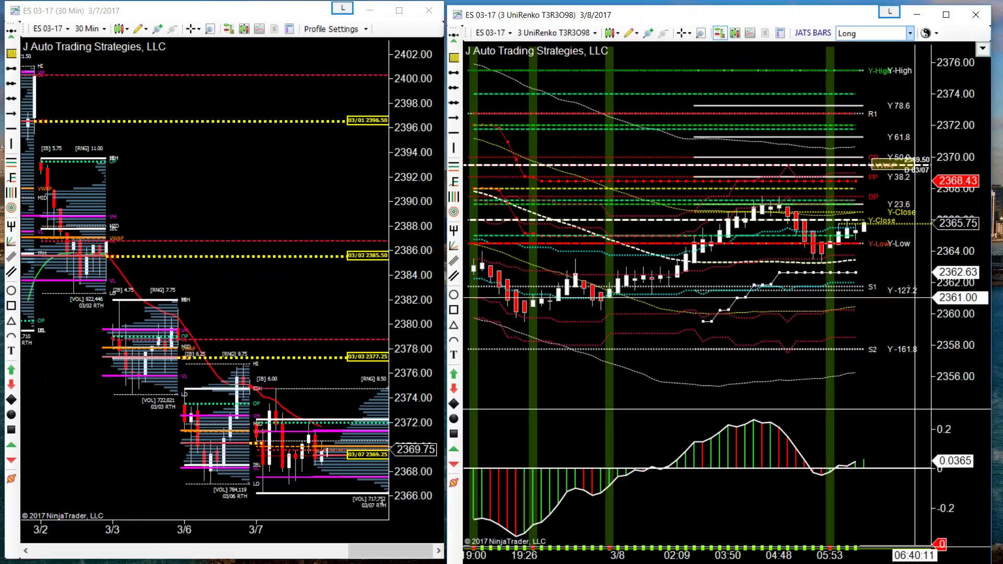
- Set the JATS BARS filter to Short, then back to Long
{"action": "left_click", "coordinate": [873, 33]}
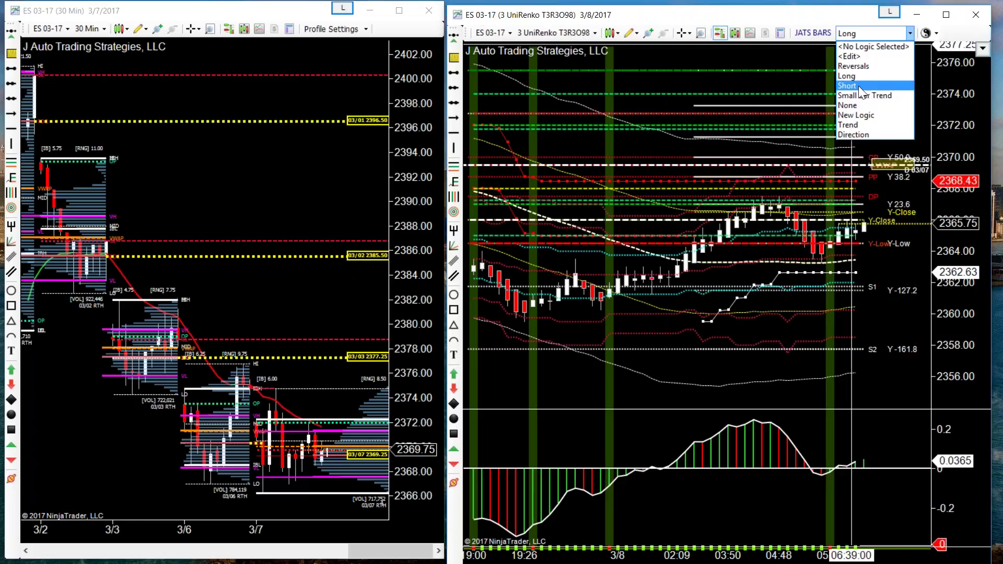
{"action": "left_click", "coordinate": [863, 105]}
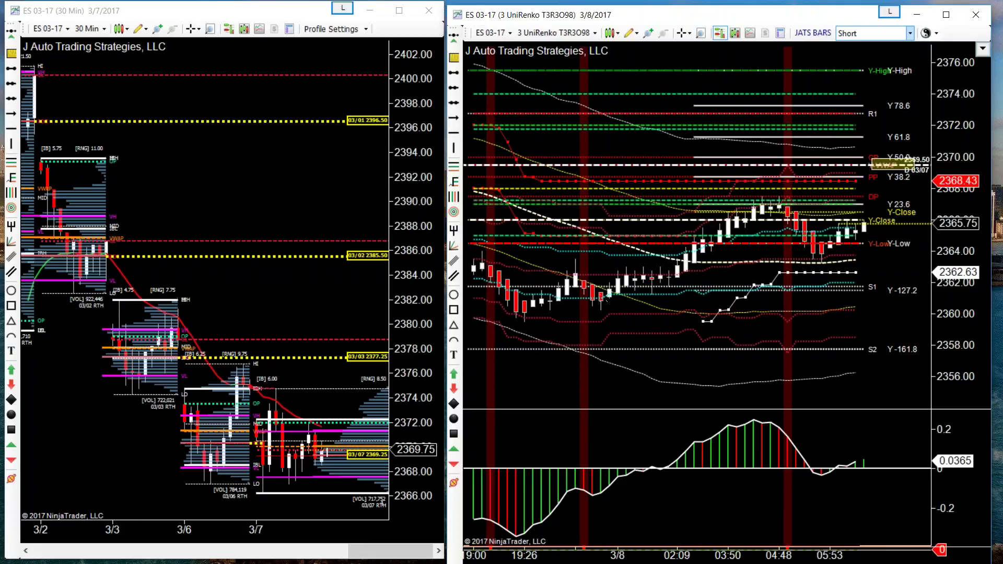
{"action": "left_click", "coordinate": [873, 33]}
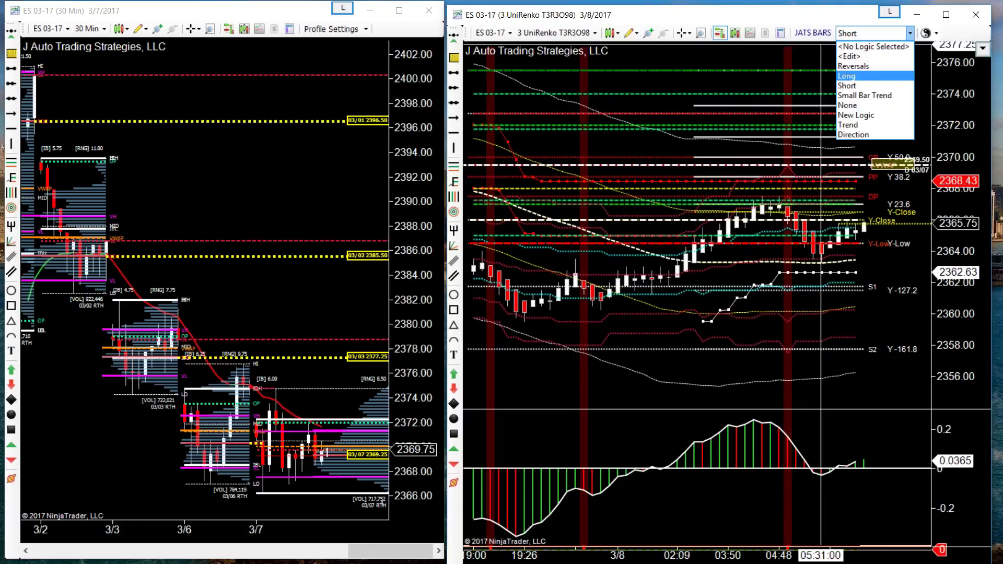
{"action": "left_click", "coordinate": [869, 73]}
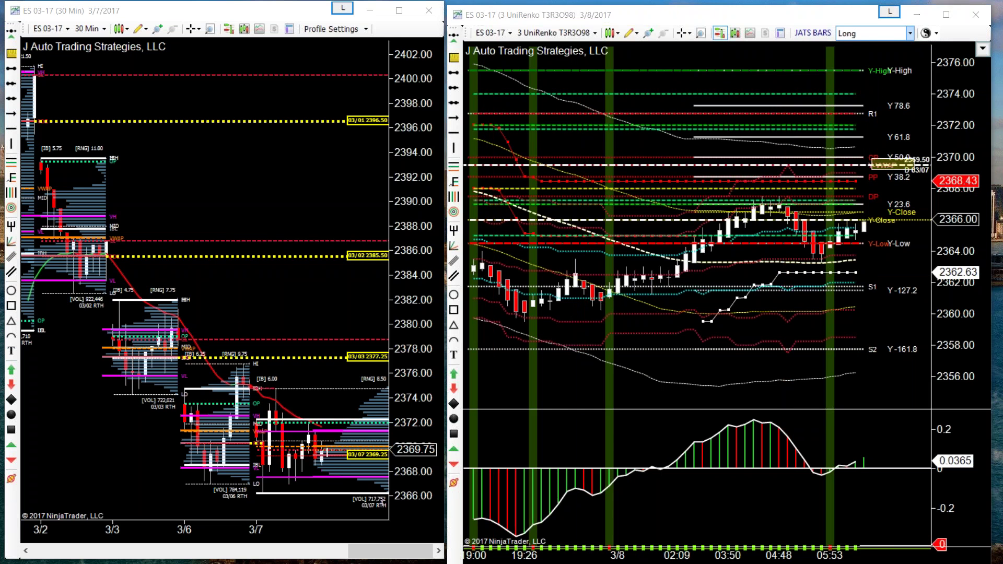
- Switch to Chrome and open the J Auto Trading Strategies website bookmark
{"action": "key", "text": "alt+Tab"}
{"action": "scroll", "coordinate": [376, 314], "scroll_direction": "up", "scroll_amount": 15}
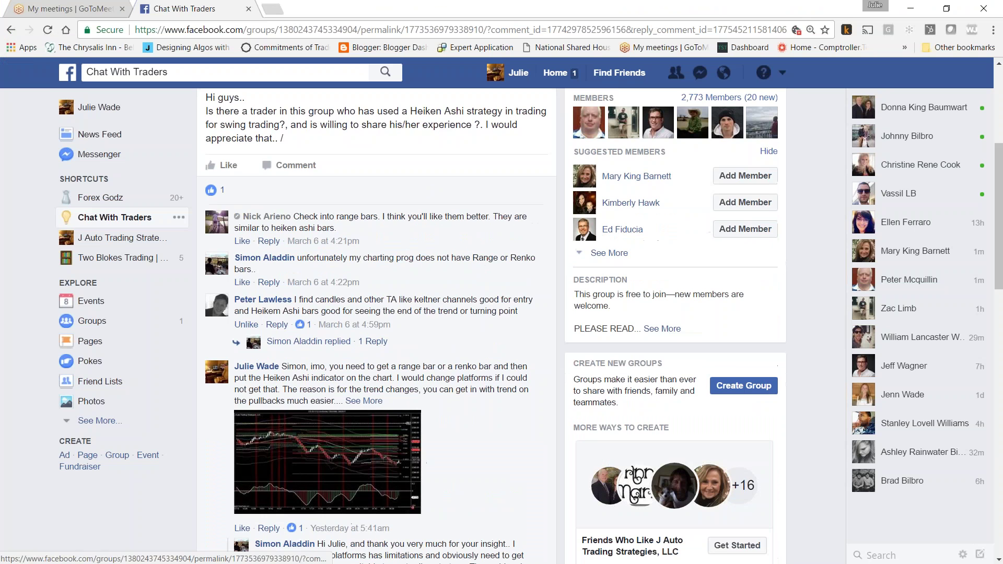
{"action": "left_click", "coordinate": [158, 49]}
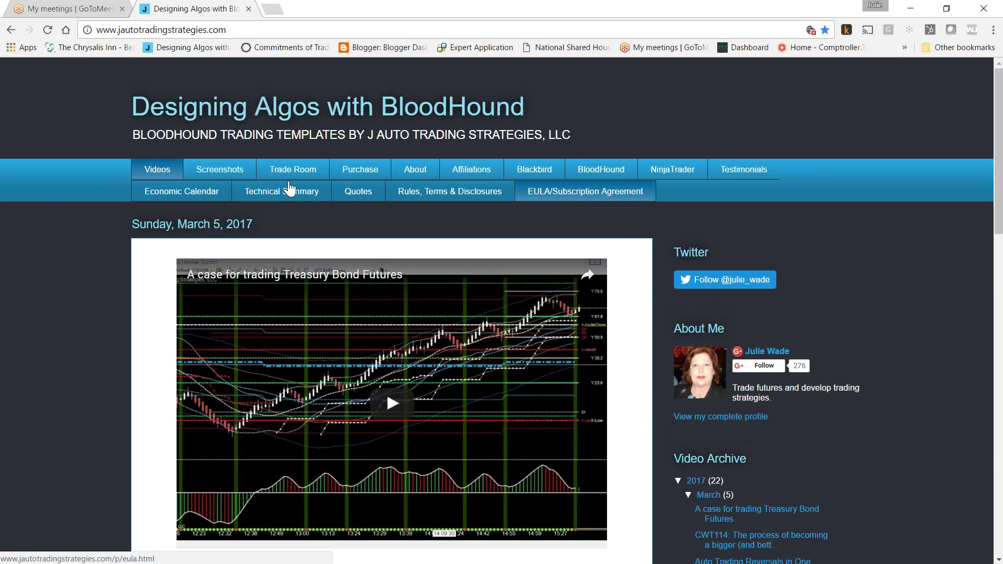
- Browse the Screenshots page, enlarging the March 1 UB image and stepping to the ES 03-17 one
{"action": "left_click", "coordinate": [228, 179]}
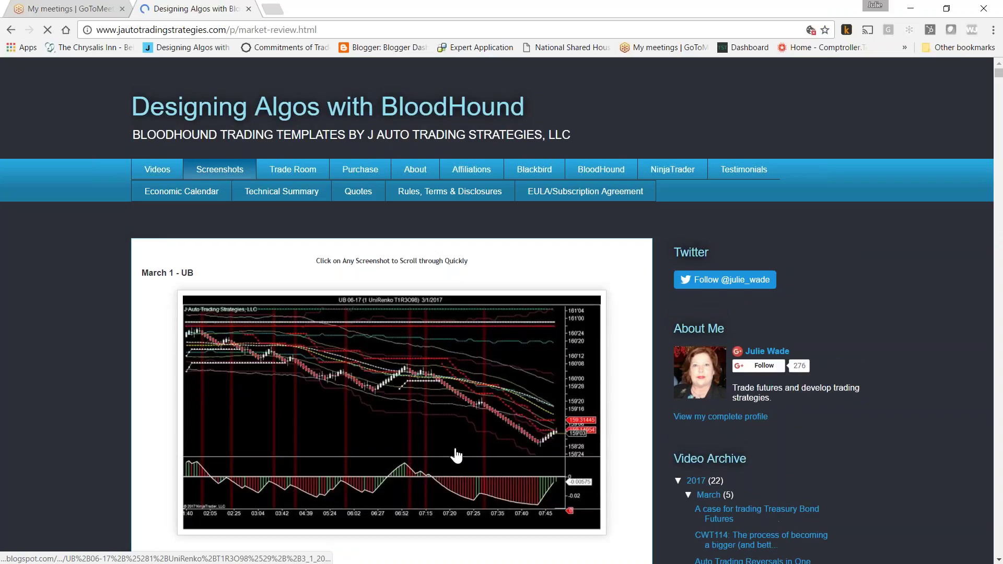
{"action": "left_click", "coordinate": [456, 454]}
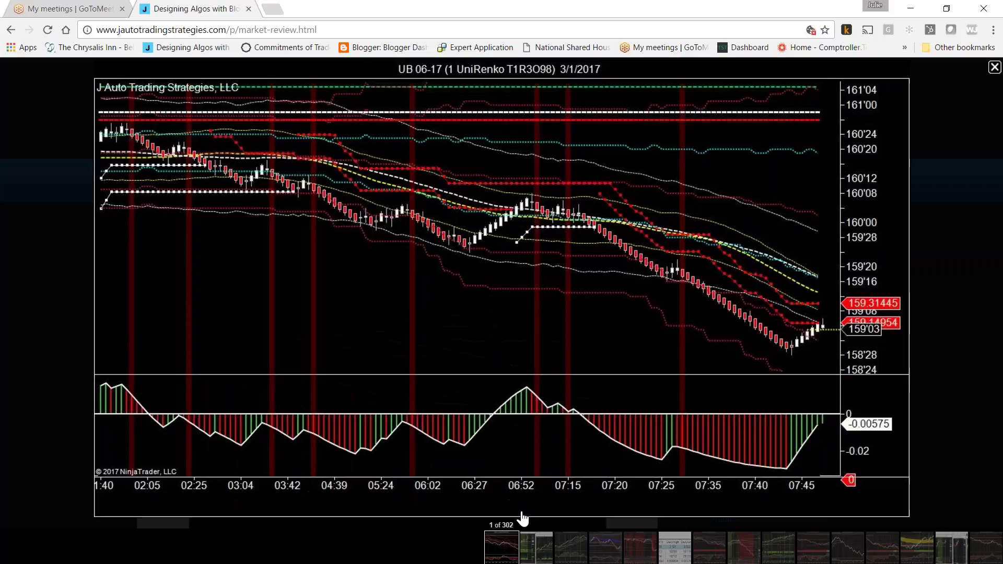
{"action": "key", "text": "Right"}
{"action": "key", "text": "Right"}
{"action": "key", "text": "Right"}
{"action": "key", "text": "Right"}
{"action": "key", "text": "Right"}
{"action": "key", "text": "Right"}
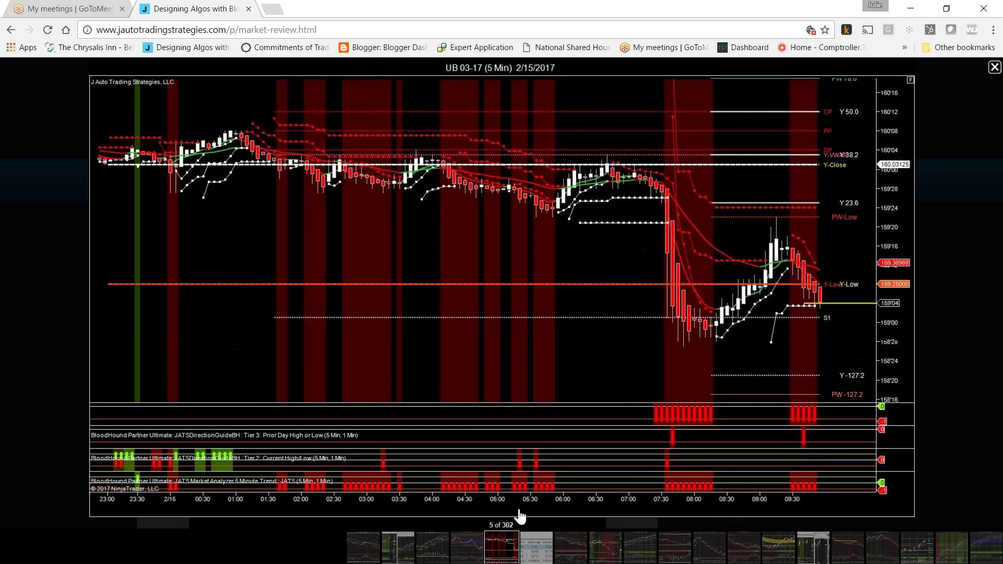
{"action": "key", "text": "Right"}
{"action": "key", "text": "Right"}
{"action": "key", "text": "Right"}
{"action": "key", "text": "Right"}
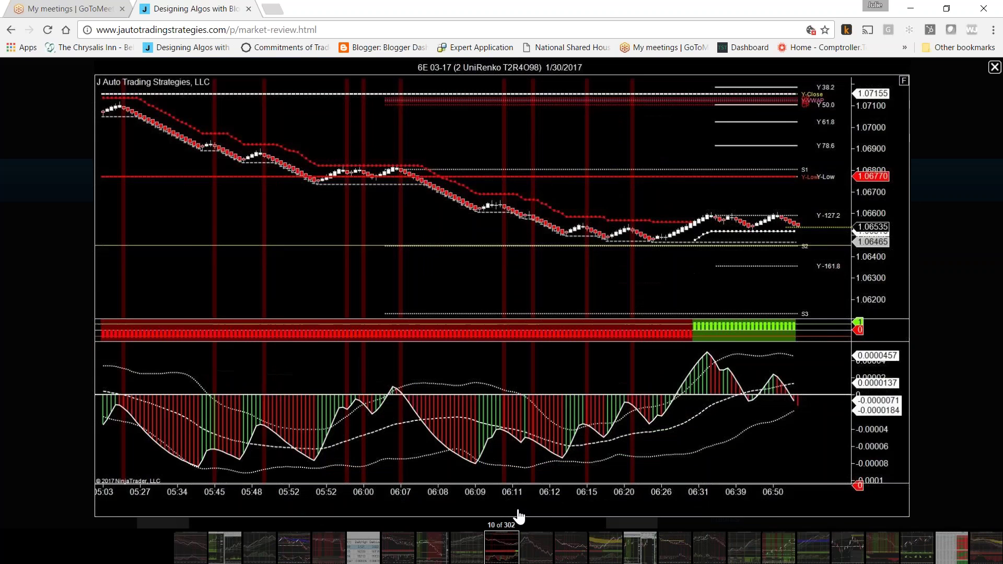
{"action": "key", "text": "Right"}
{"action": "key", "text": "Right"}
{"action": "key", "text": "Right"}
{"action": "key", "text": "Right"}
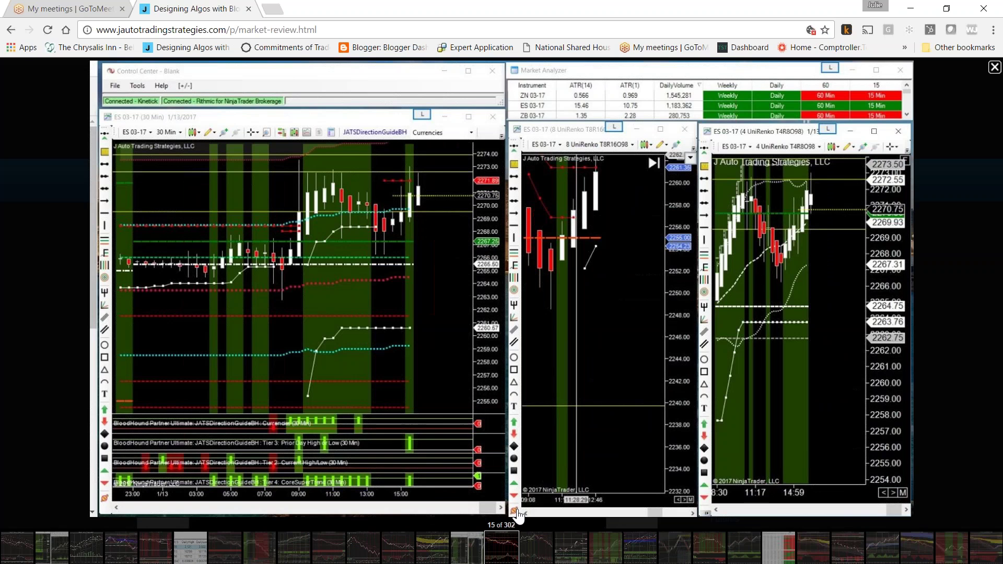
- Close the screenshot viewer and open the Rules, Terms & Disclosures page, scrolling down
{"action": "key", "text": "Escape"}
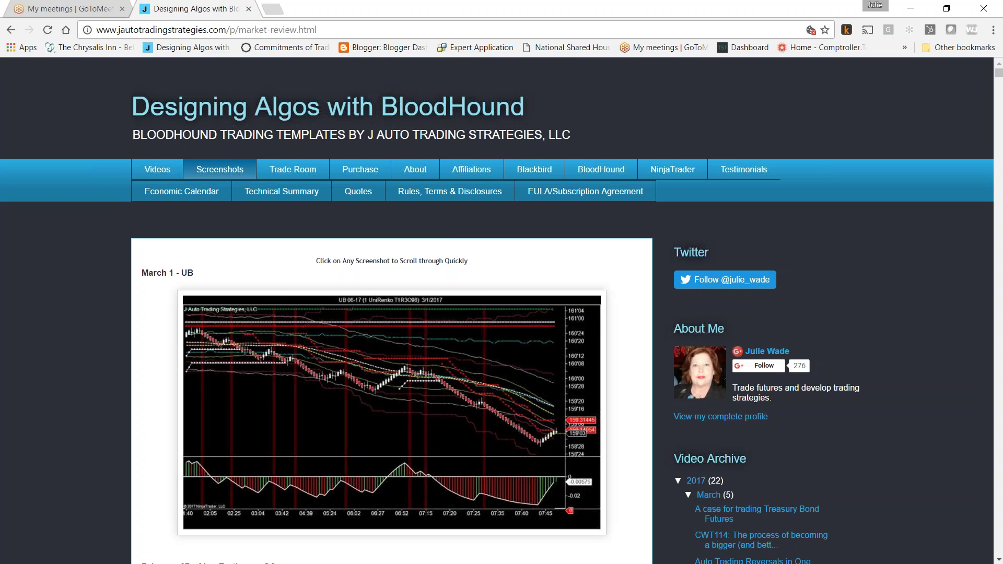
{"action": "left_click", "coordinate": [450, 192]}
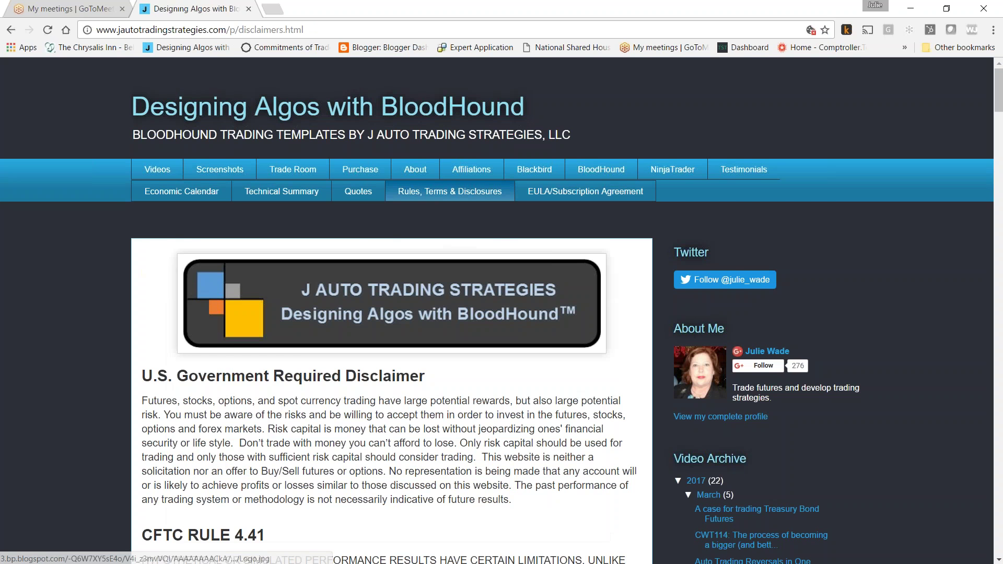
{"action": "scroll", "coordinate": [475, 431], "scroll_direction": "down", "scroll_amount": 5}
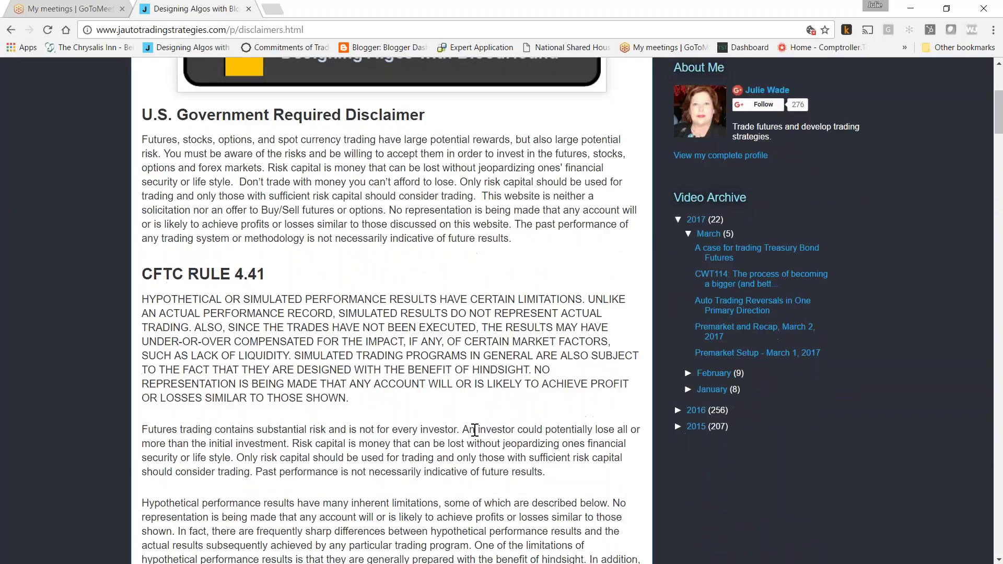